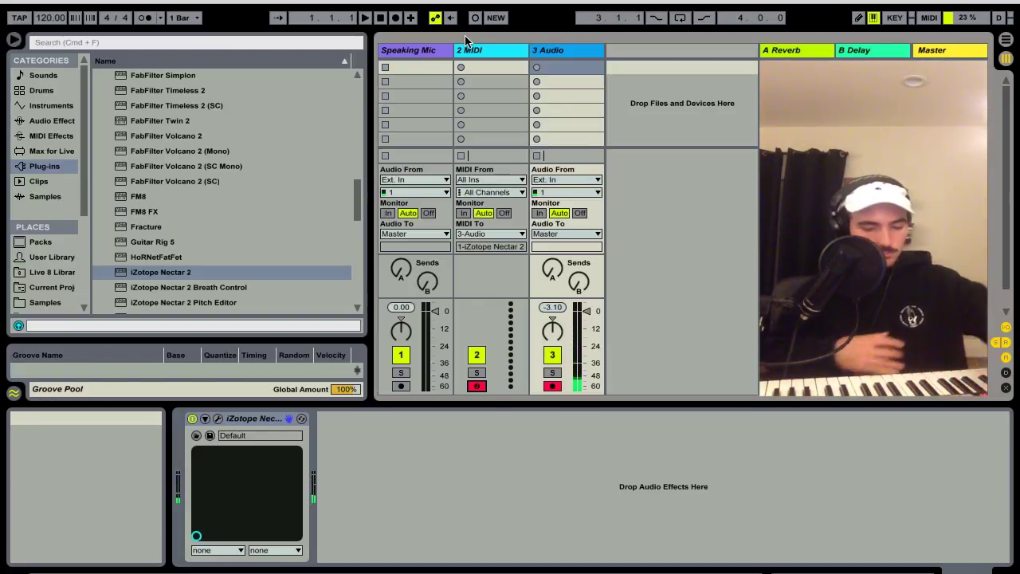
Record-arm the Speaking Mic track, then select the old 2 MIDI track
left_click(401, 387)
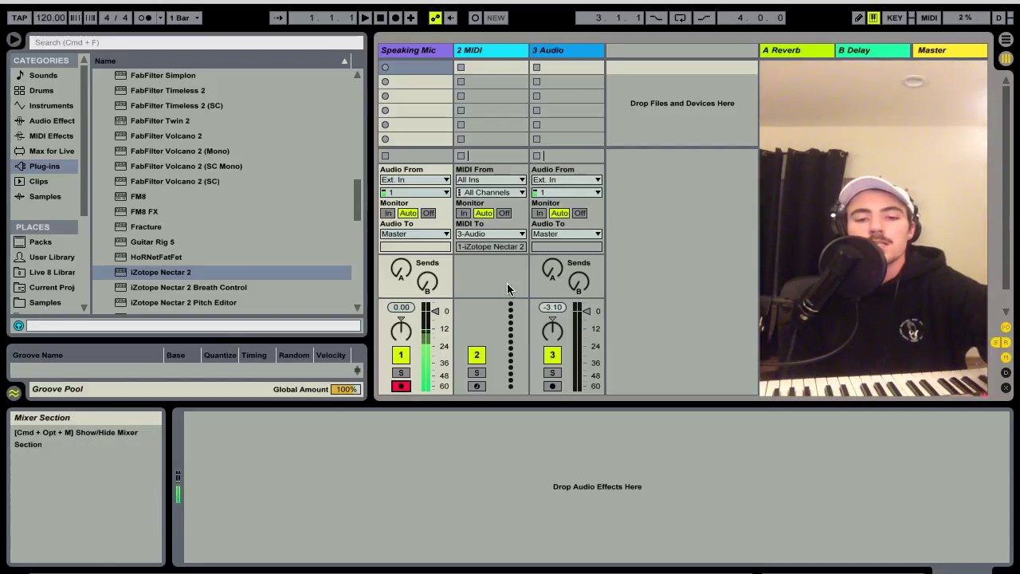
left_click(487, 48)
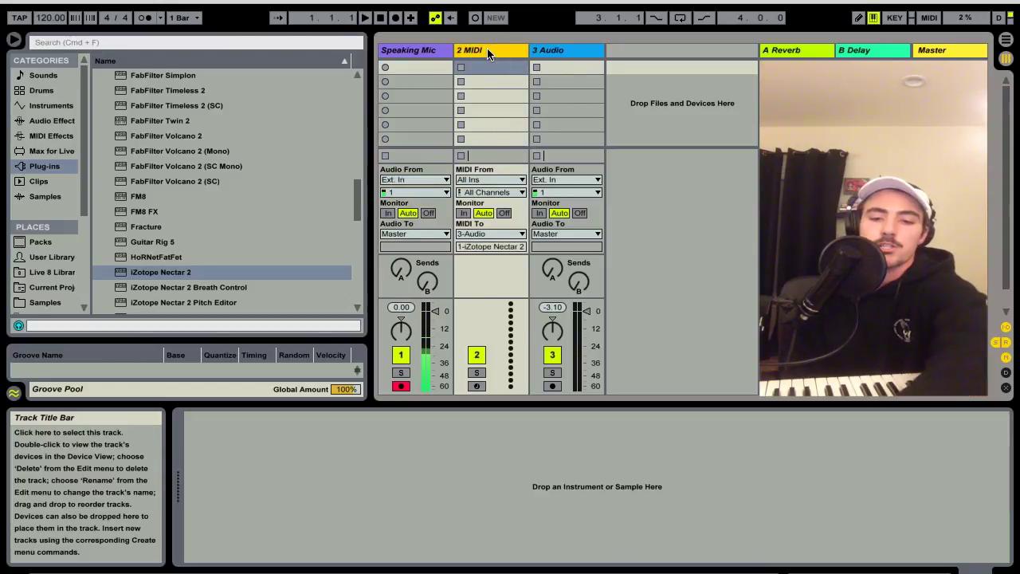
Delete the old MIDI track and add a new empty MIDI track and audio track
key("Delete")
key("Delete")
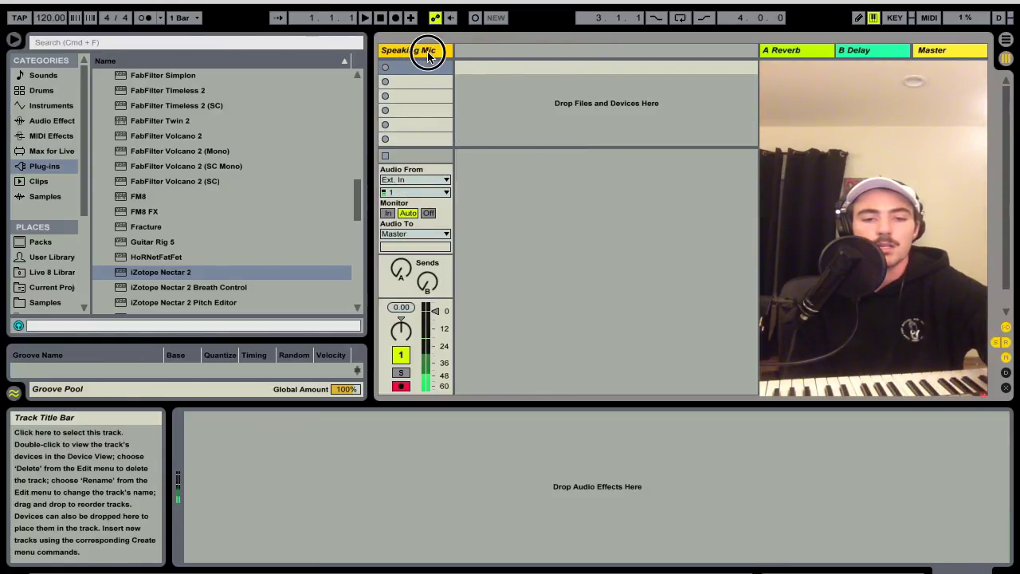
key("super+shift+t")
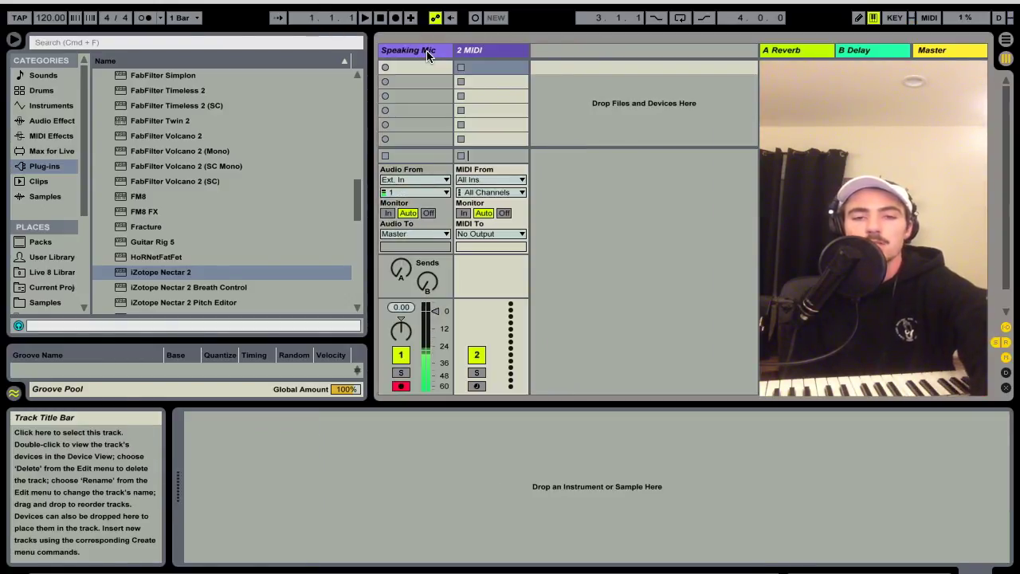
key("super+t")
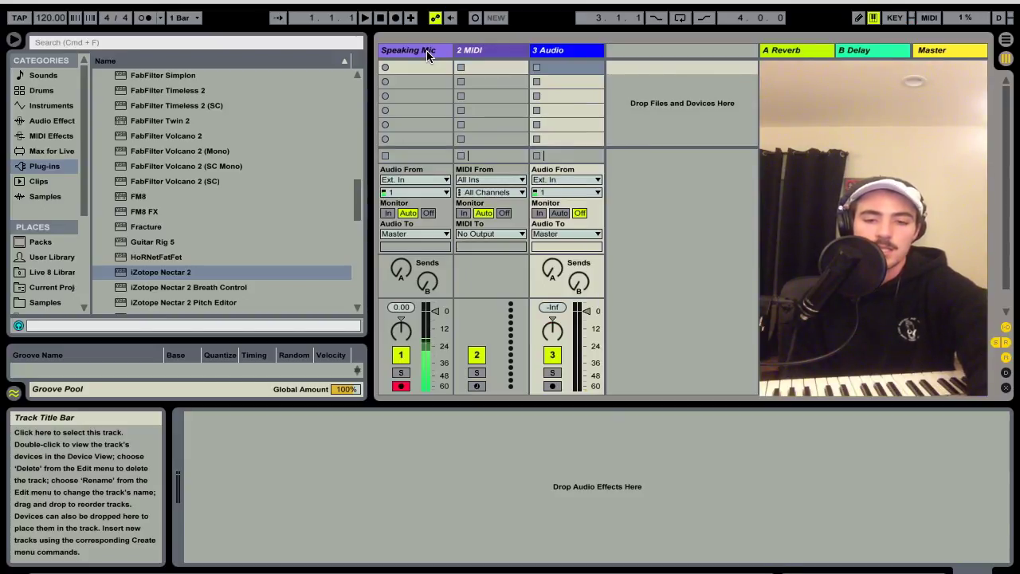
Set the new 3 Audio track's monitoring to Auto and pick iZotope Nectar 2 among the plug-ins
left_click(488, 49)
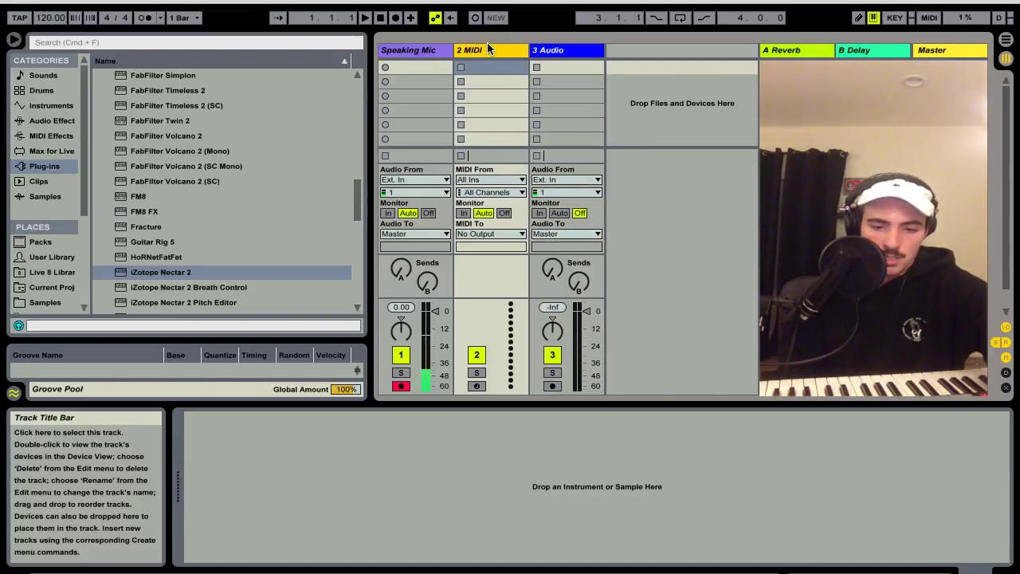
left_click(558, 214)
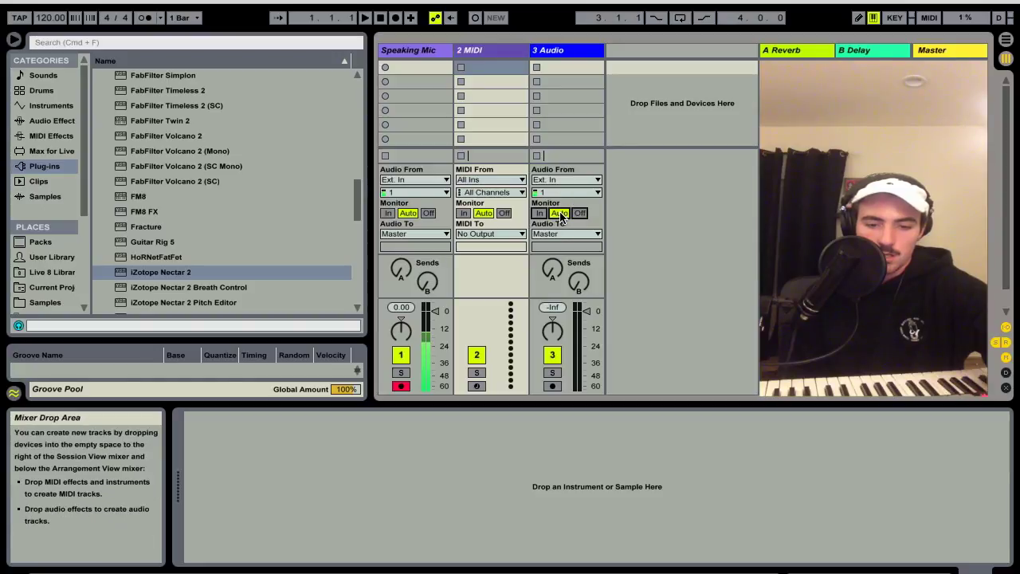
left_click(178, 274)
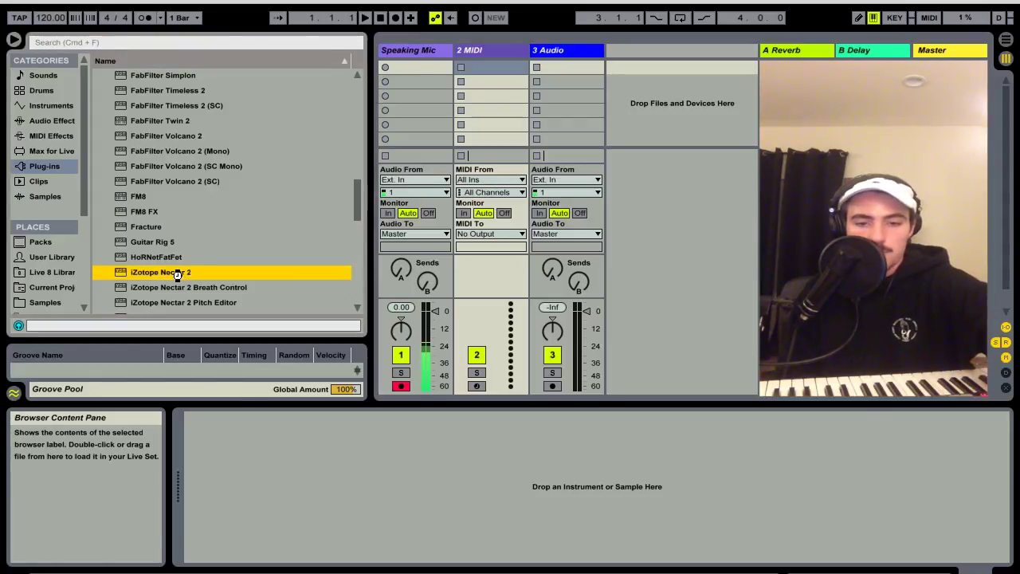
Load iZotope Nectar 2, close its window, and re-arm the Speaking Mic track
double_click(177, 275)
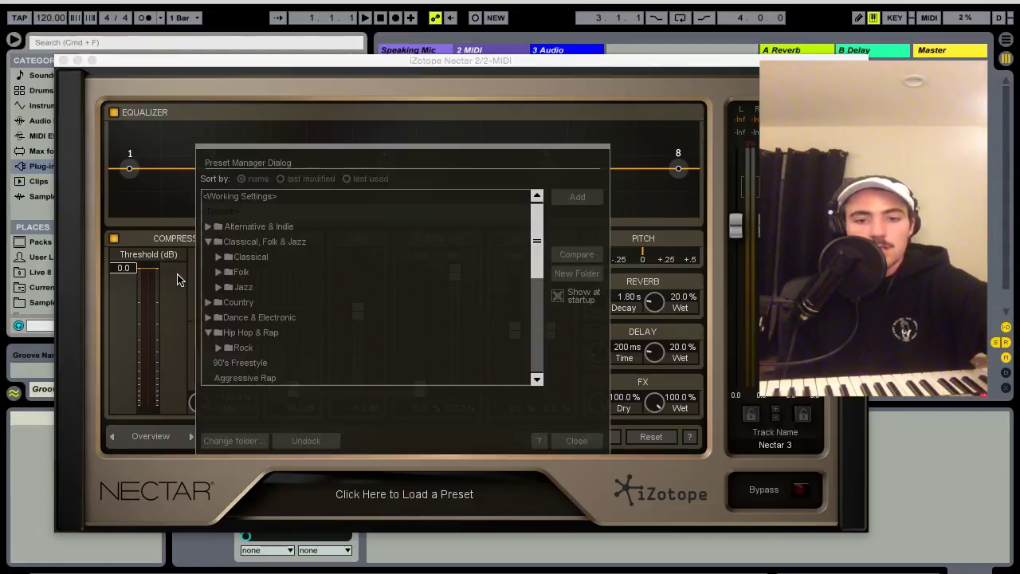
left_click(67, 60)
left_click(400, 387)
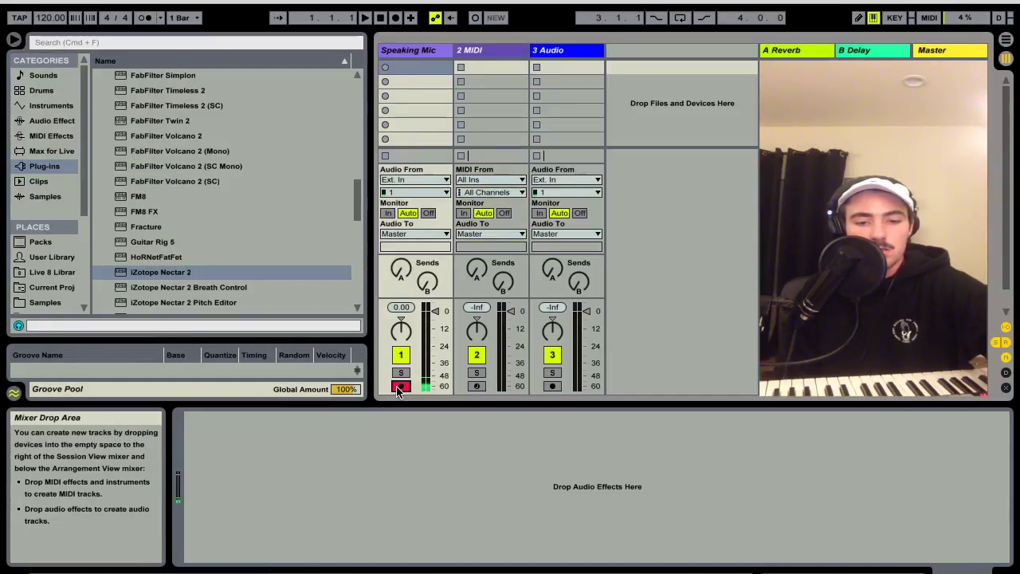
Move the Nectar device from the 2 MIDI track onto the 3 Audio track
left_click(477, 55)
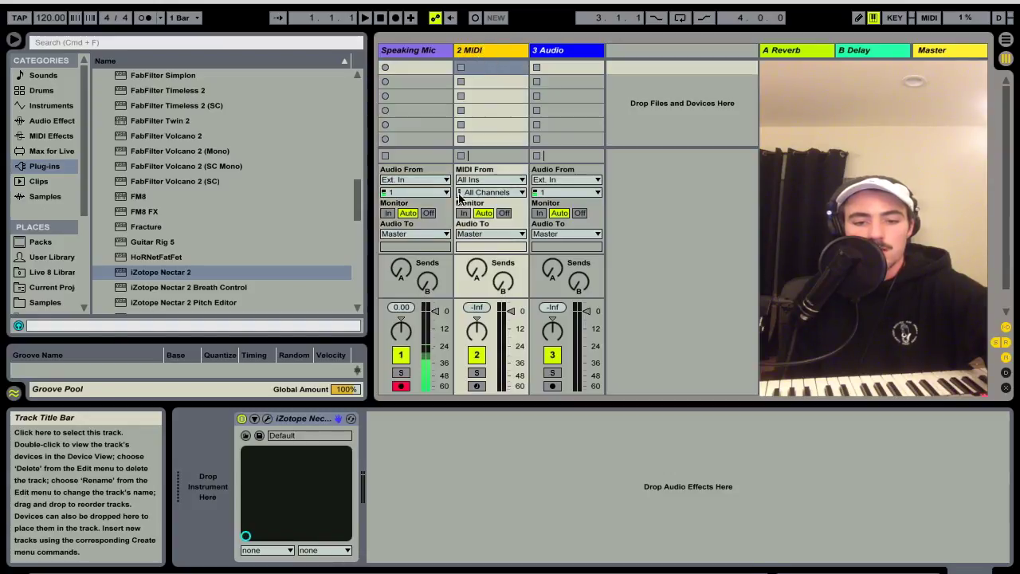
left_click_drag(311, 423, 565, 102)
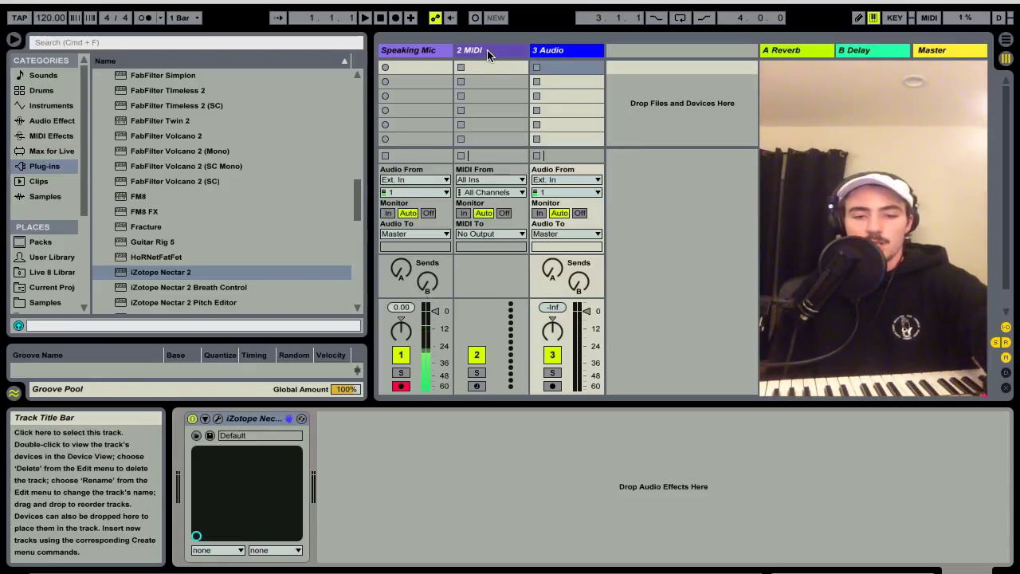
left_click(549, 49)
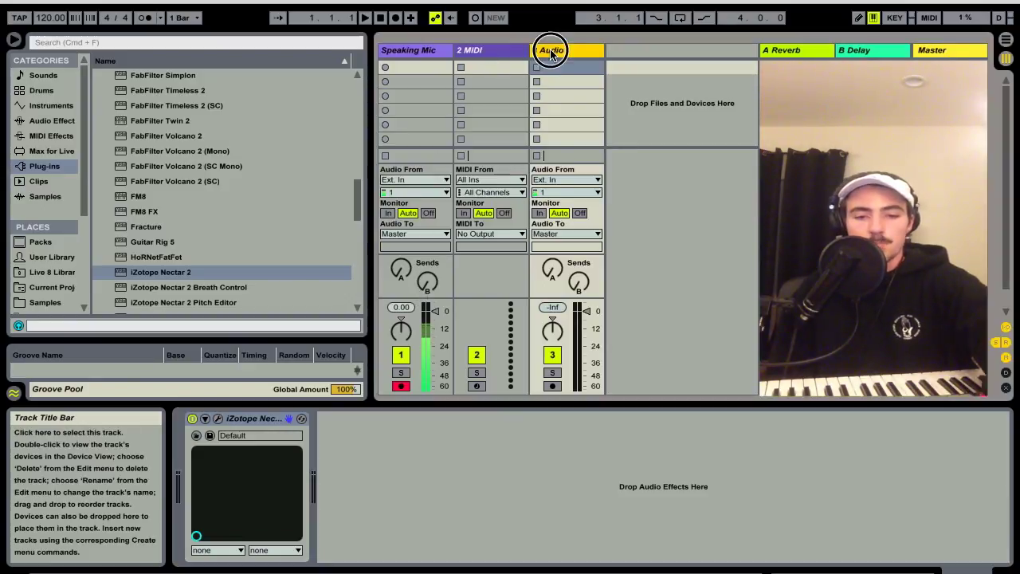
In Nectar's Advanced view, load Alternative & Indie 'Indie Folk & Sons' and set FX Distort send to 18.5%
left_click(217, 417)
left_click(170, 431)
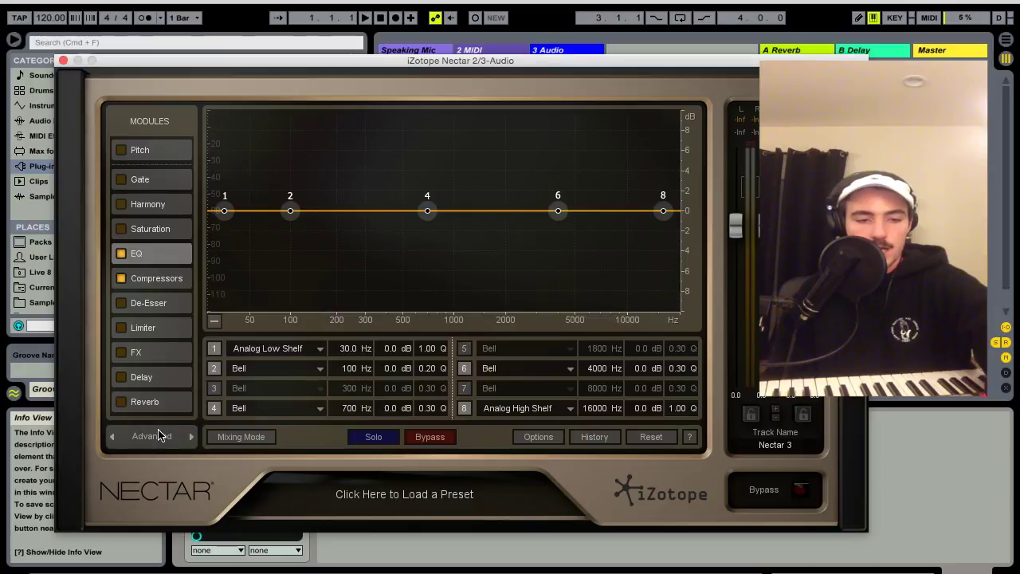
left_click(366, 492)
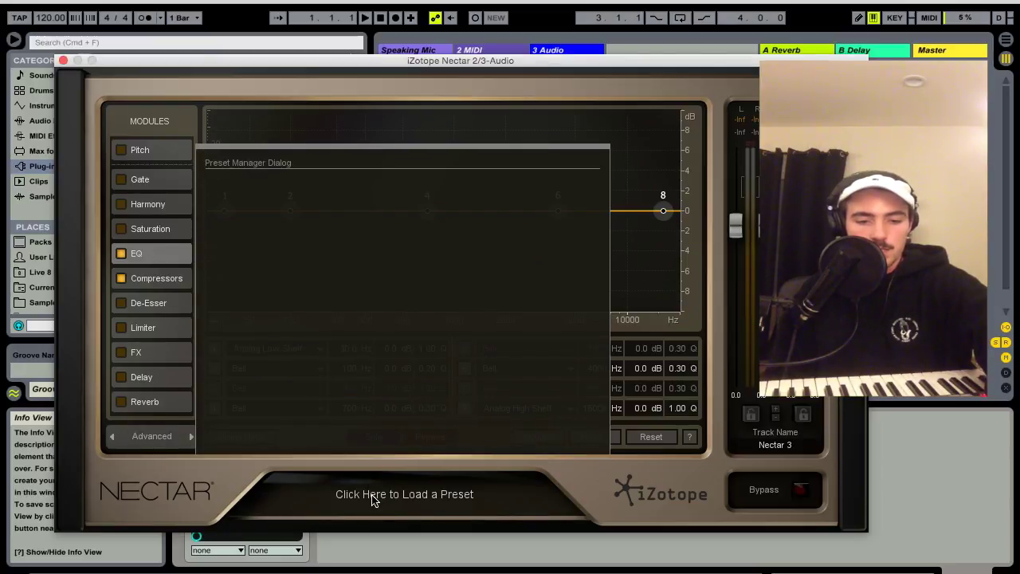
left_click(208, 227)
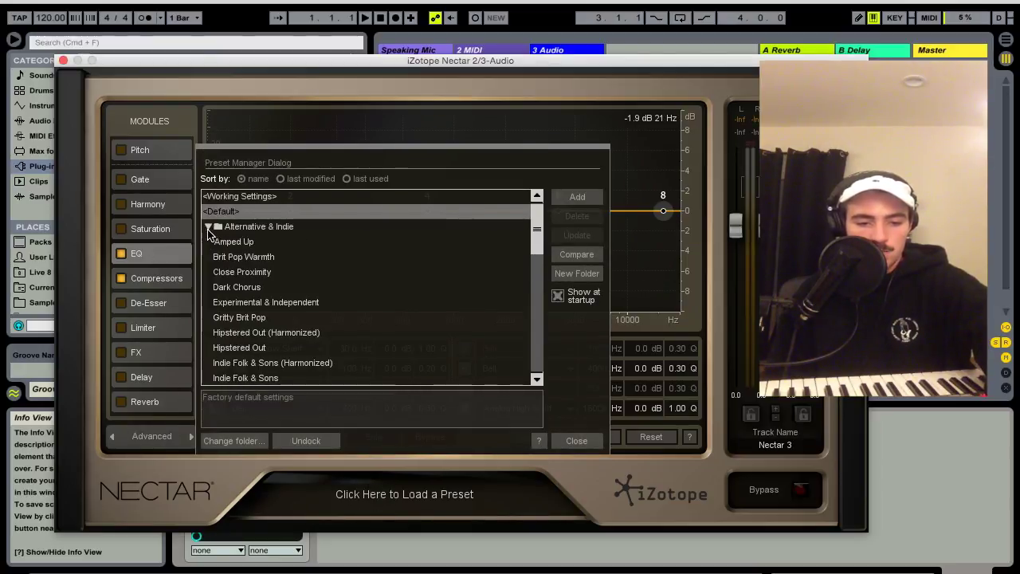
left_click(288, 378)
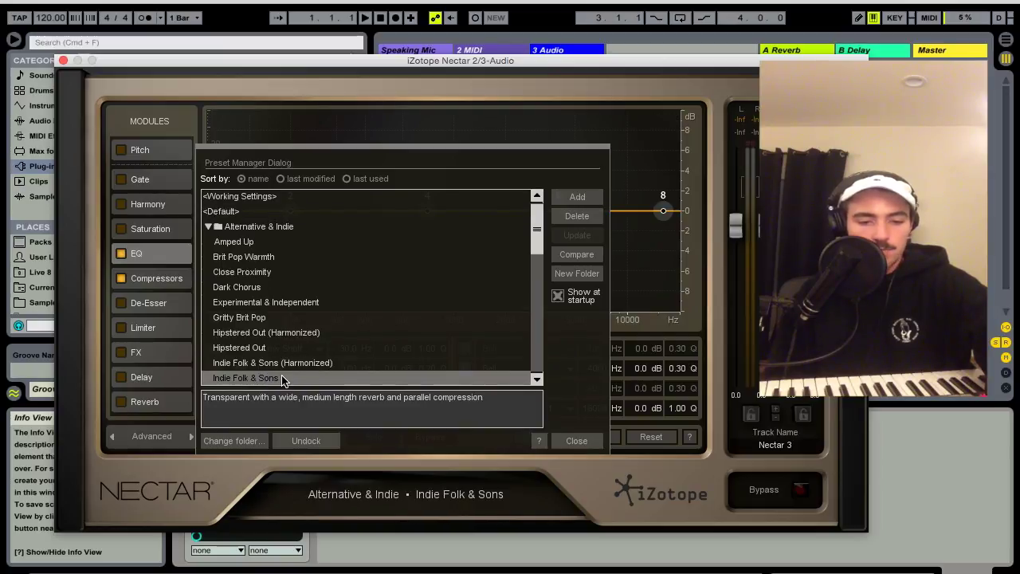
left_click(564, 440)
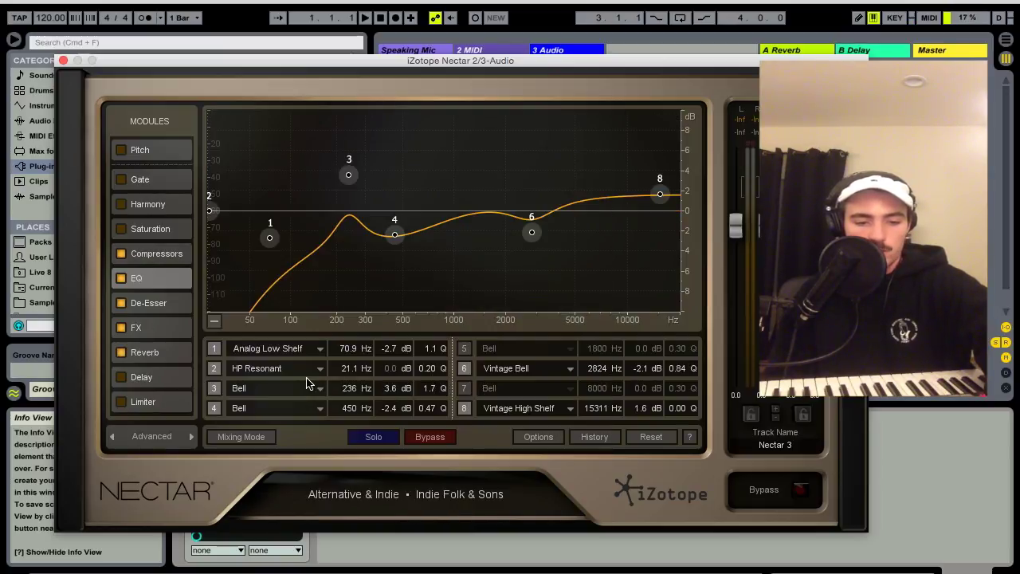
left_click(153, 330)
mouse_move(243, 368)
left_mouse_down()
mouse_move(243, 358)
mouse_move(245, 367)
left_mouse_up()
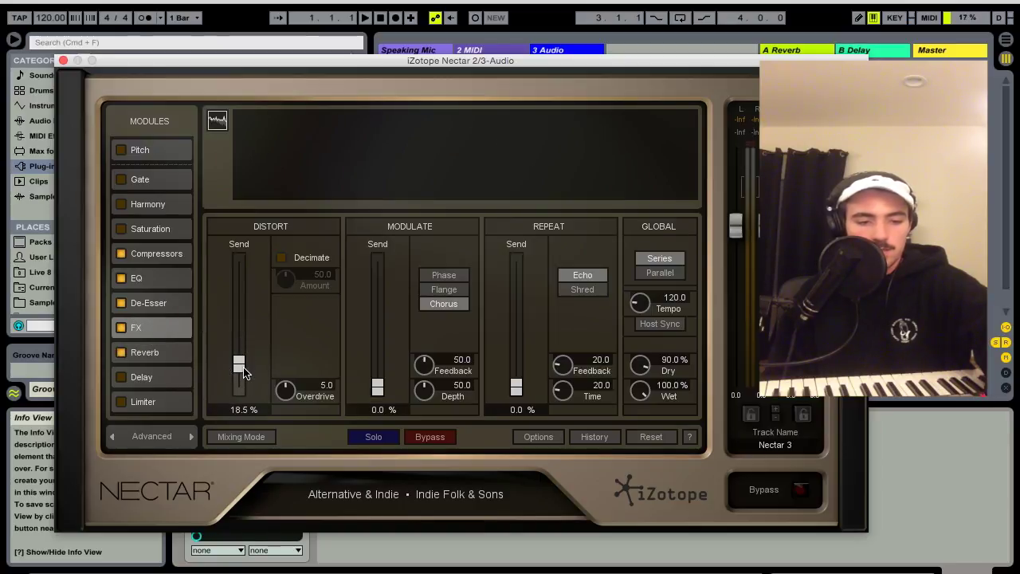
Turn on the Harmony module with MIDI Control and Solo Voices enabled
left_click(152, 204)
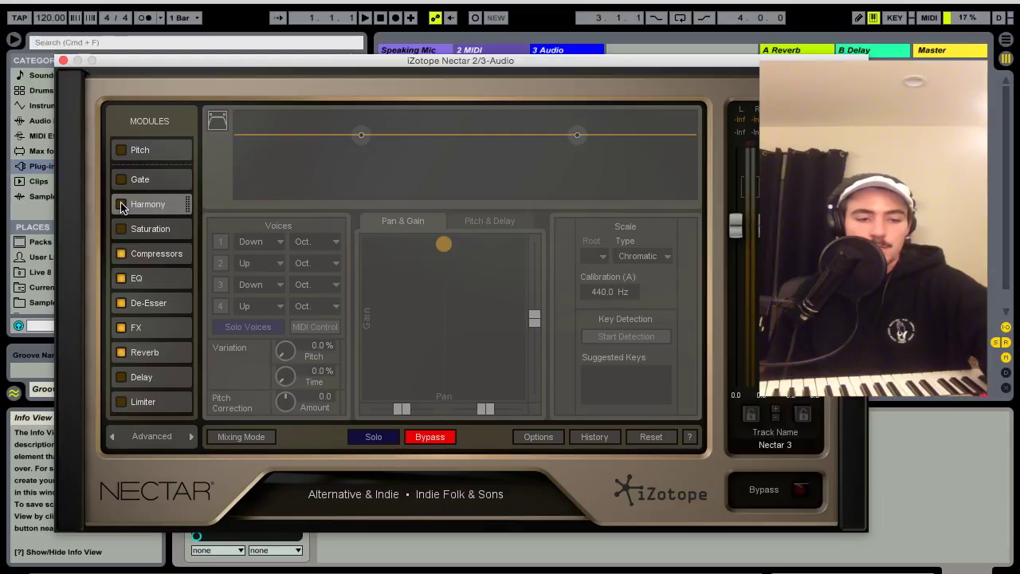
left_click(121, 204)
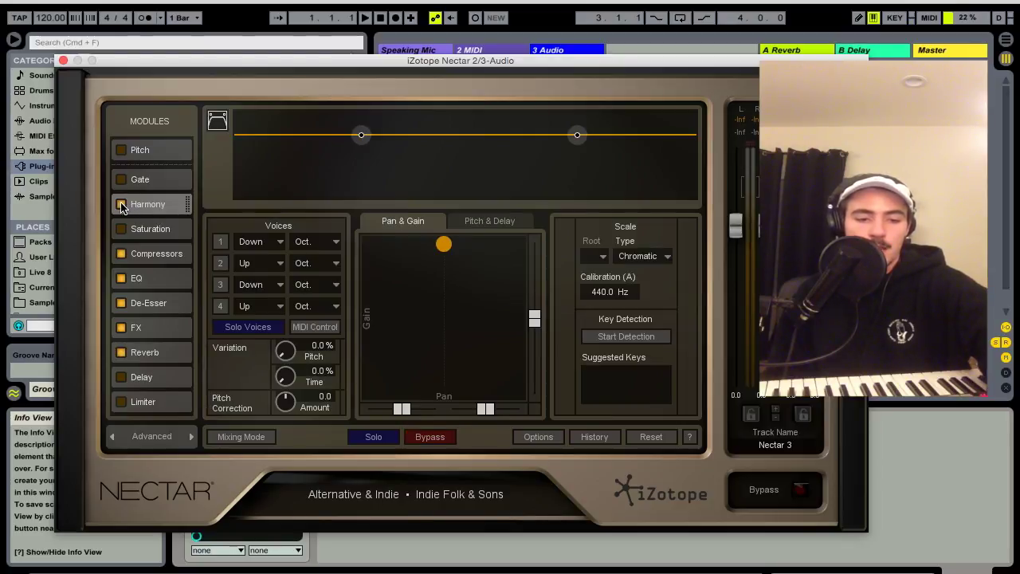
left_click(314, 326)
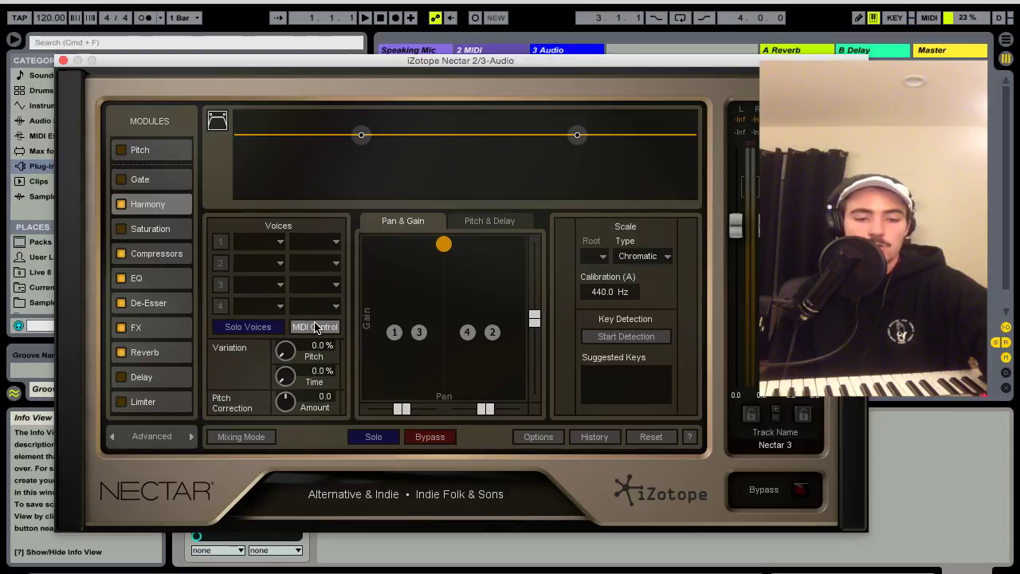
left_click(263, 328)
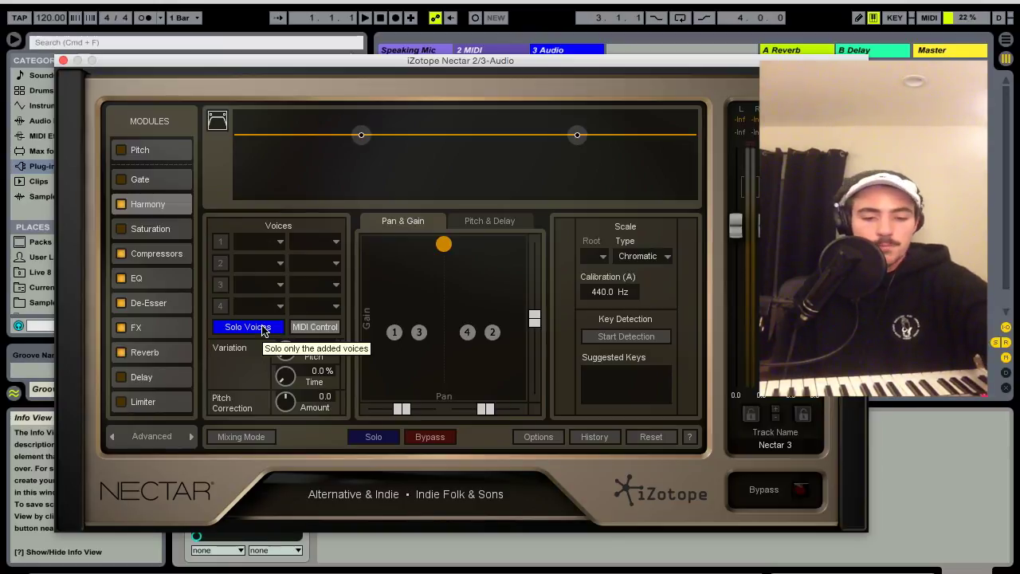
Pan the harmony voices to centre, raise their gain, and lift the output to about +2 dB
left_click(486, 409)
left_click_drag(488, 411, 461, 411)
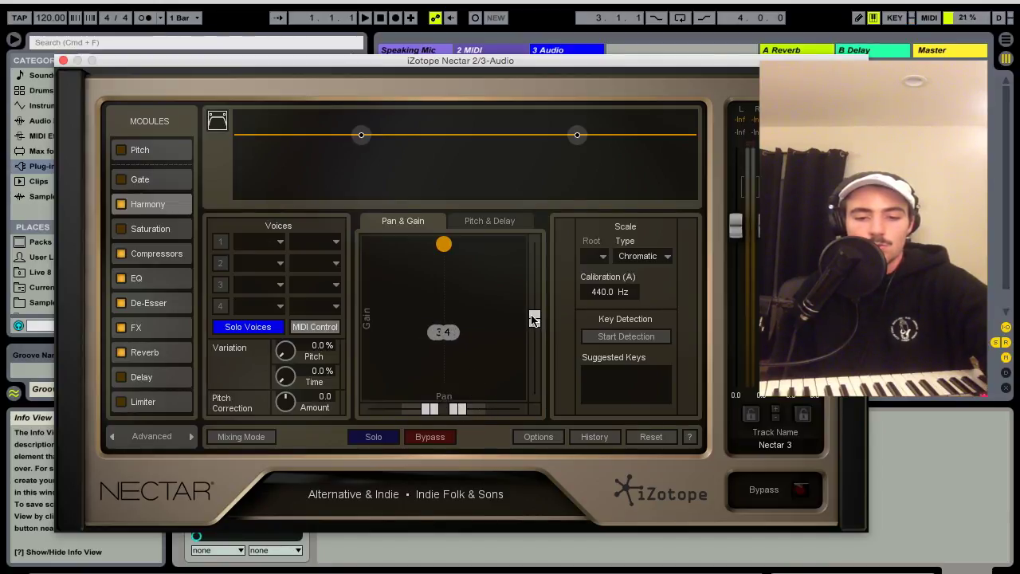
left_click_drag(534, 319, 534, 269)
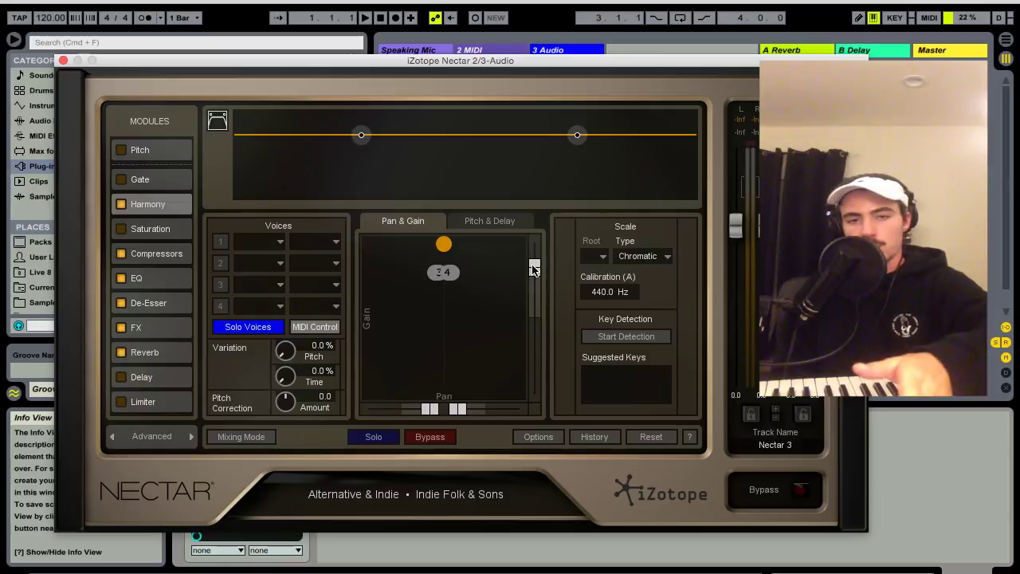
left_click_drag(728, 229, 728, 211)
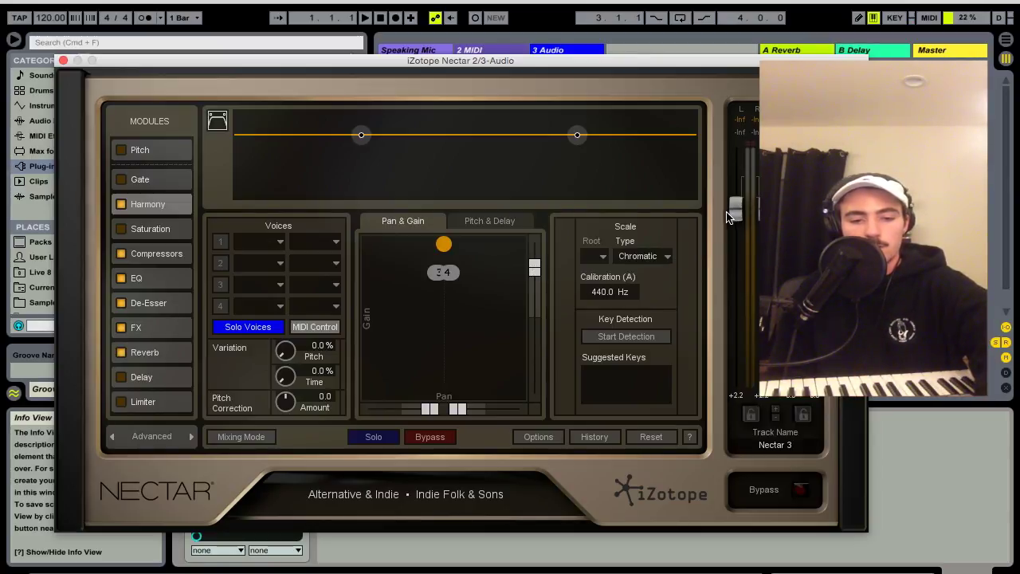
left_click(160, 157)
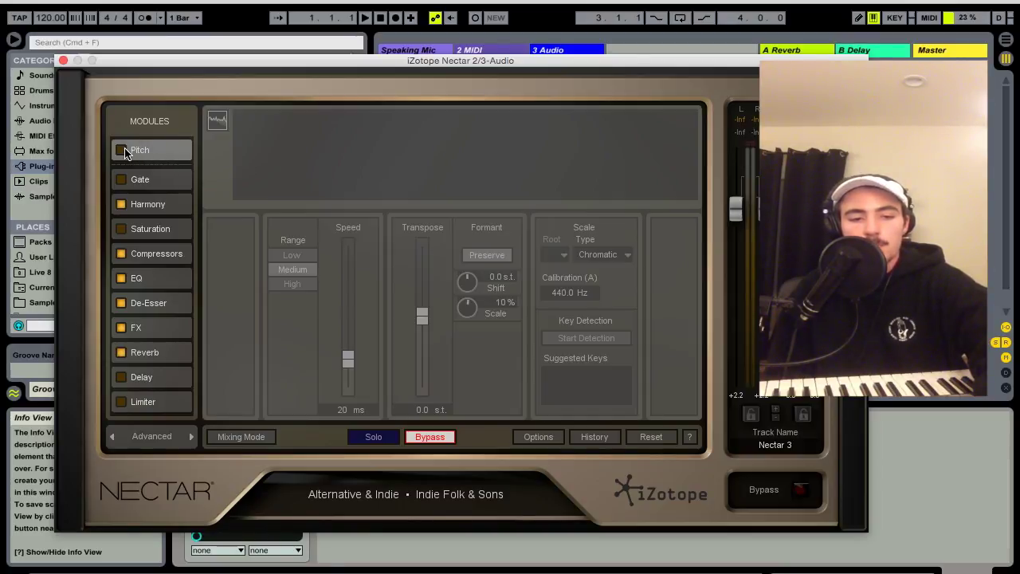
Enable the Pitch module, shift its formant to -2.2 semitones, and close the Nectar window
left_click(121, 149)
left_click_drag(467, 283, 466, 295)
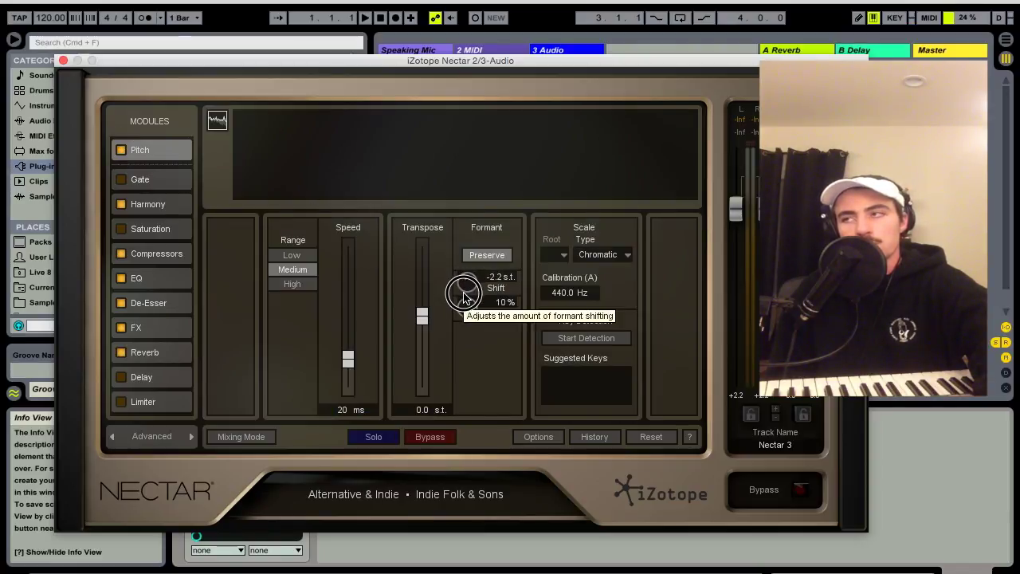
left_click(63, 61)
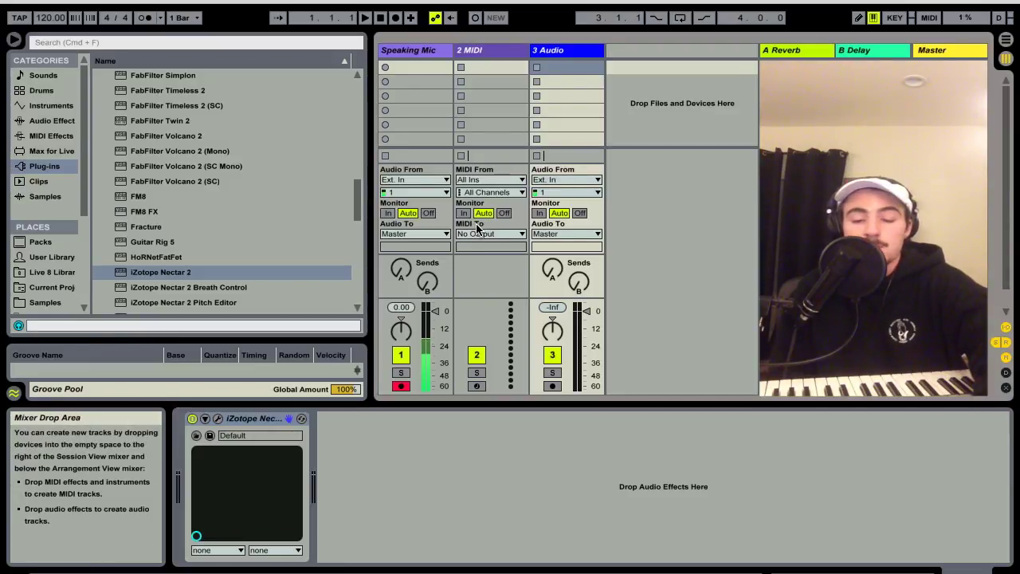
Route the 2 MIDI track's output to 3-Audio's Nectar, then browse Live's Audio Effects
left_click(519, 237)
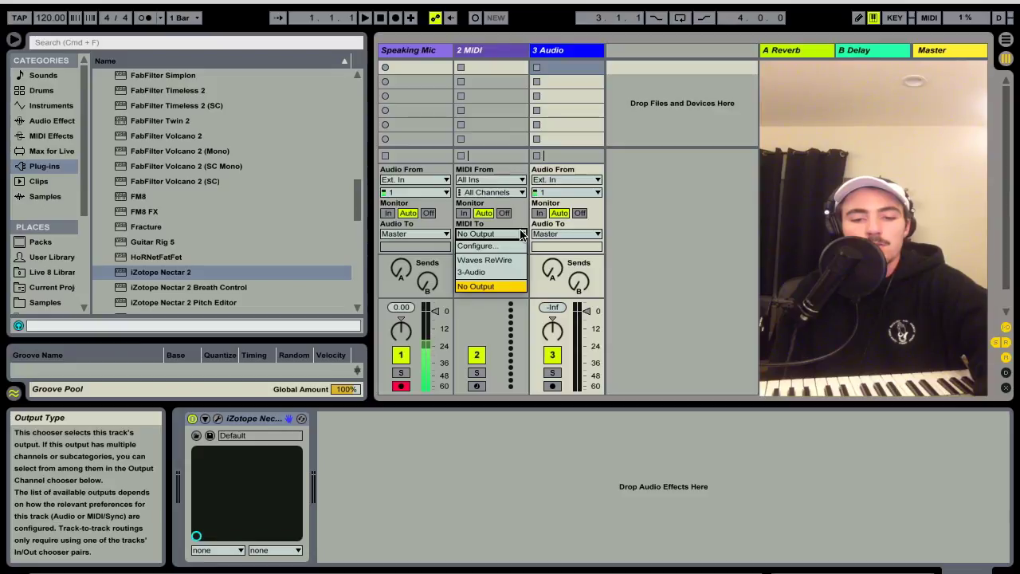
left_click(513, 273)
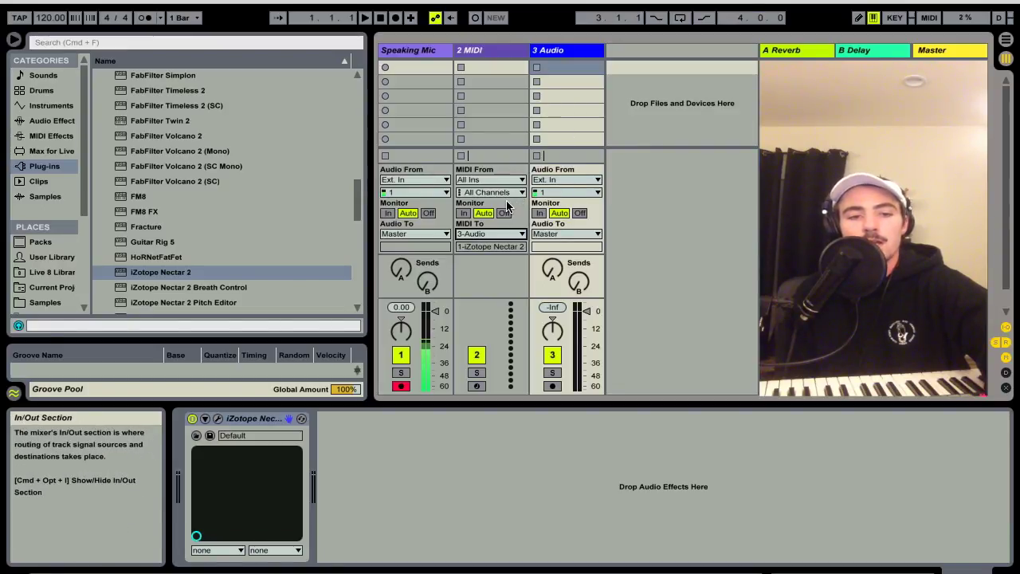
left_click(58, 105)
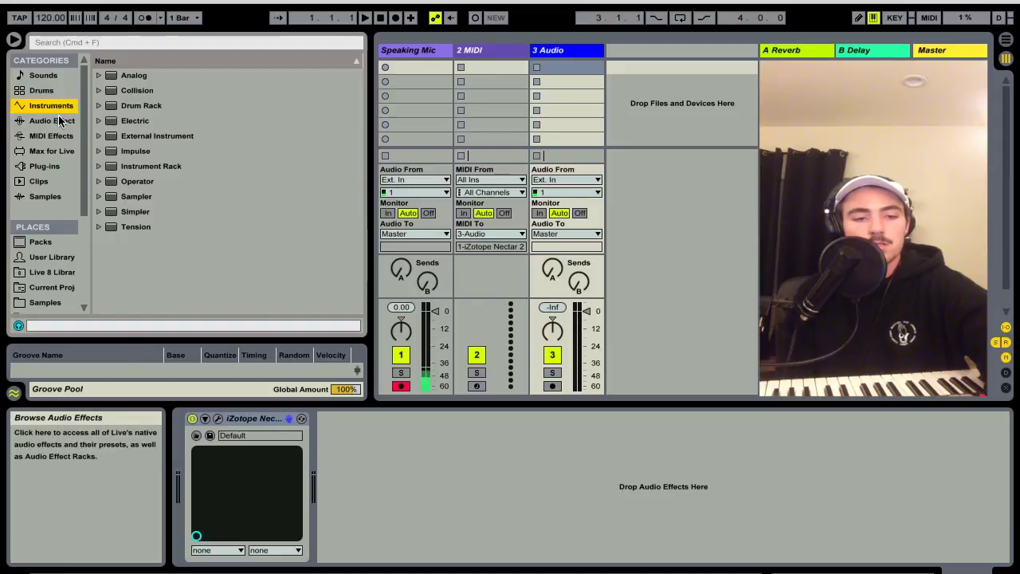
left_click(59, 120)
scroll(172, 200, "down", 5)
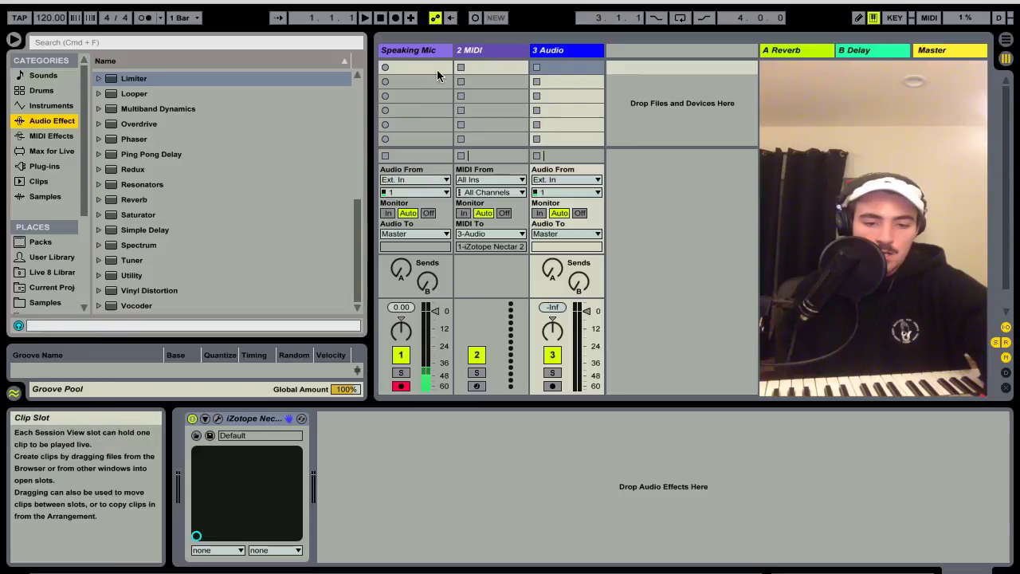
Check each track's devices, then record-arm both the 2 MIDI and 3 Audio tracks
left_click(477, 54)
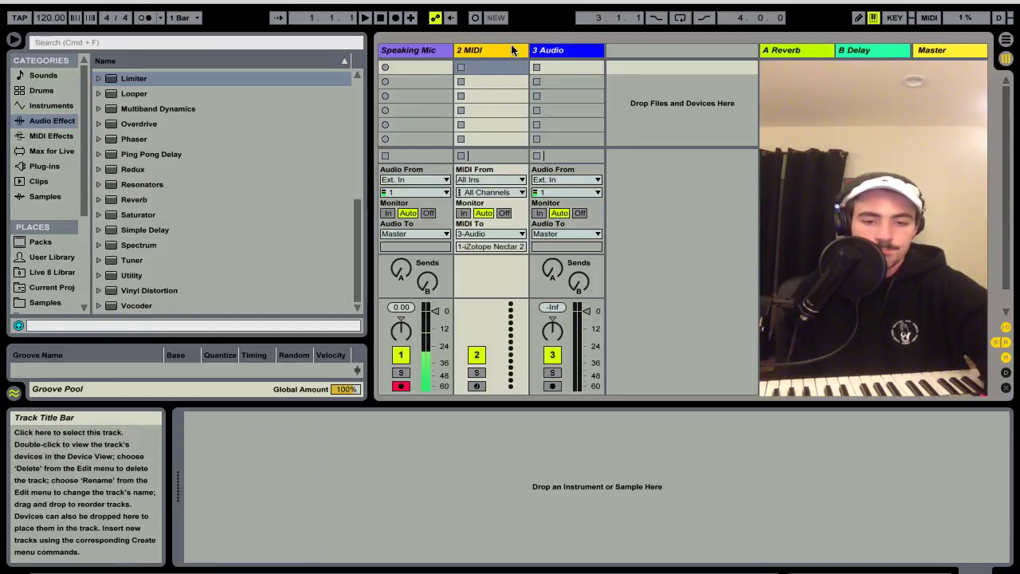
left_click(547, 51)
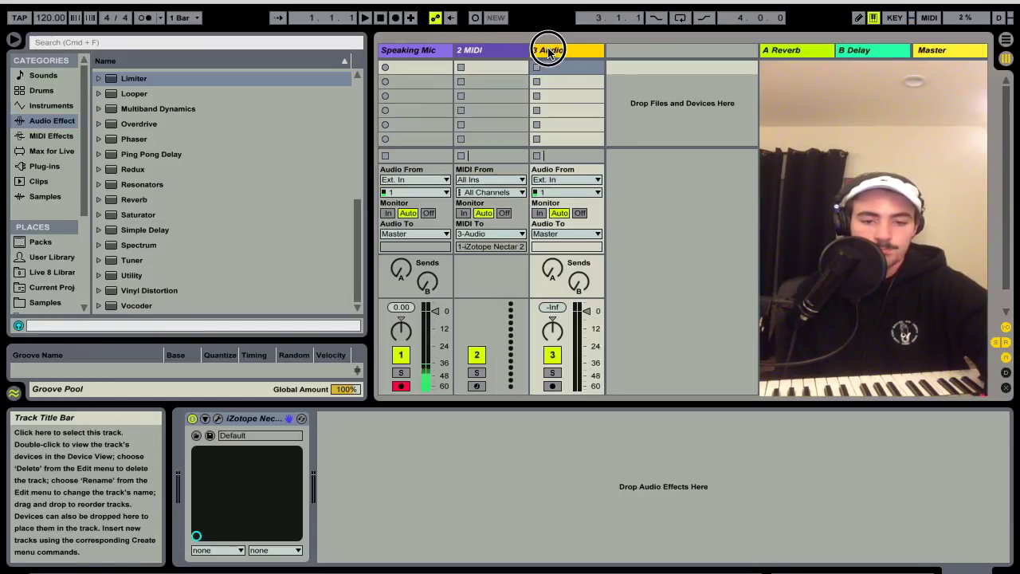
left_click(479, 386)
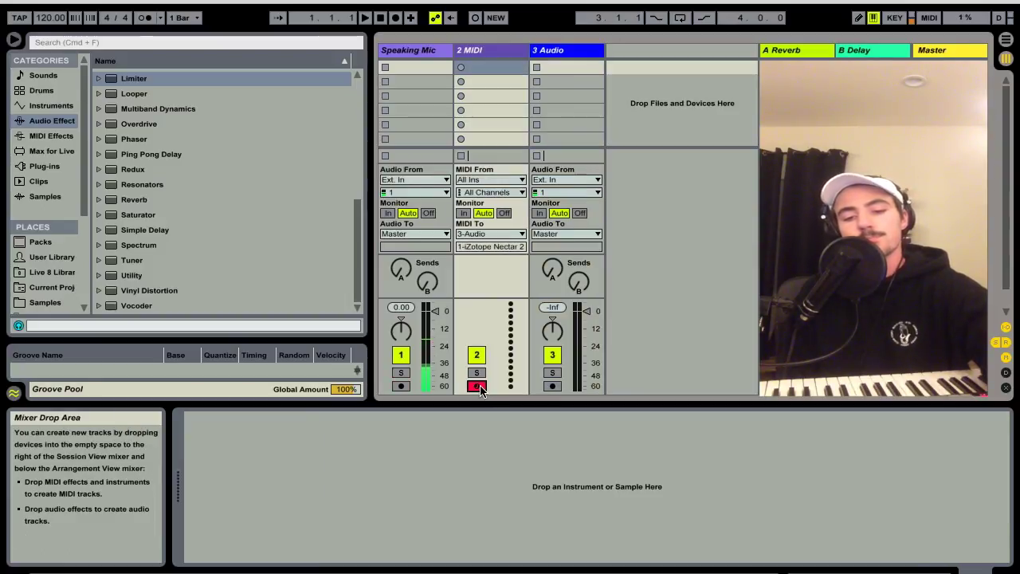
left_click(554, 386, "super")
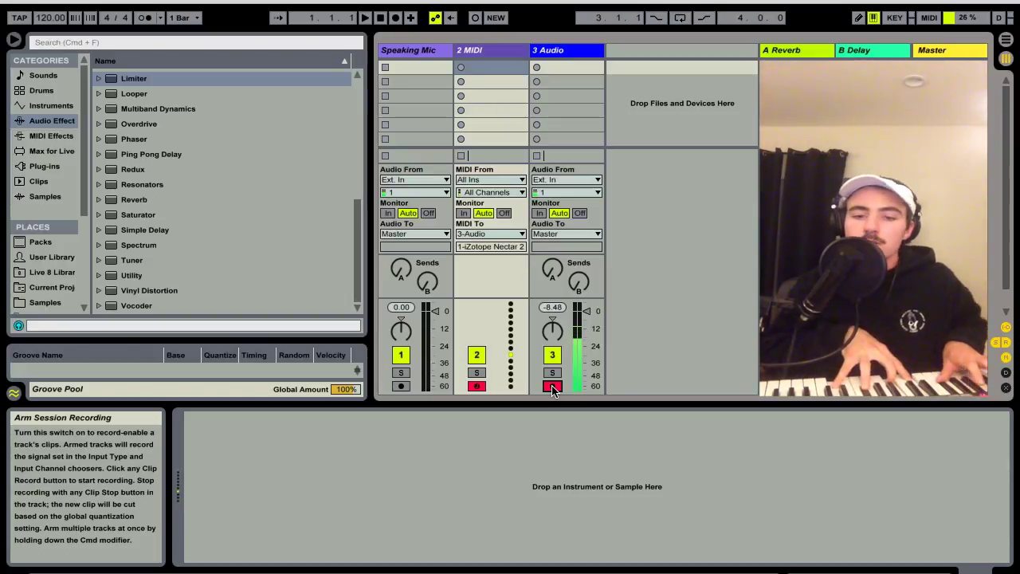
Arm only the Speaking Mic track, then later re-arm the 2 MIDI track
left_click(401, 386)
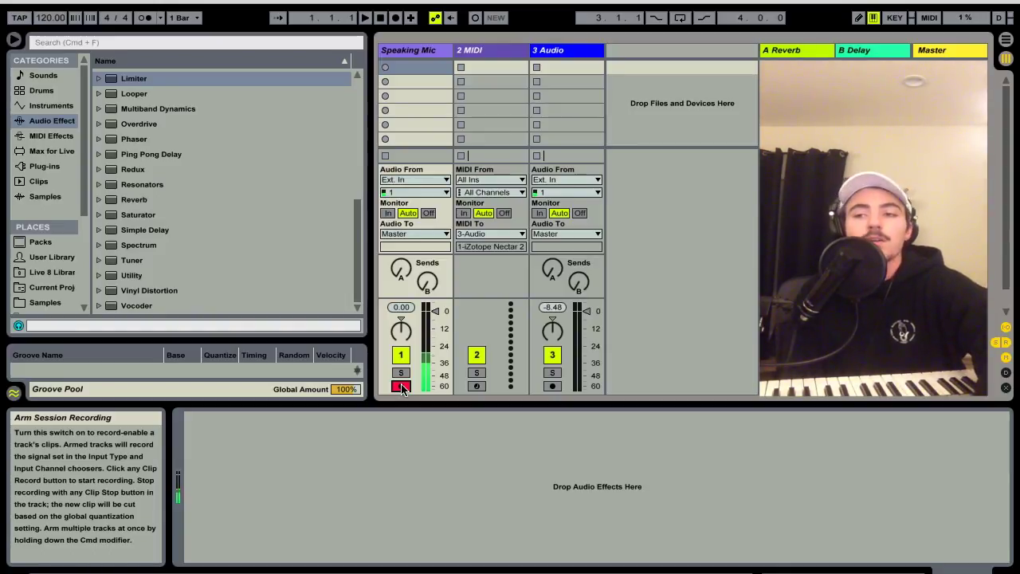
left_click(475, 388)
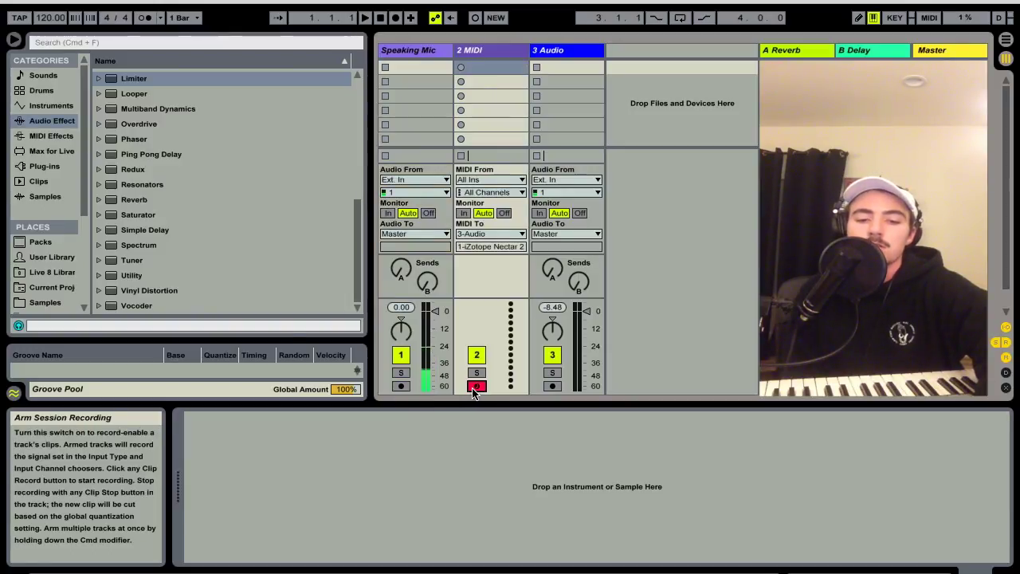
Add the 3 Audio track to the armed tracks alongside 2 MIDI with a Cmd-click
left_click(553, 387, "super")
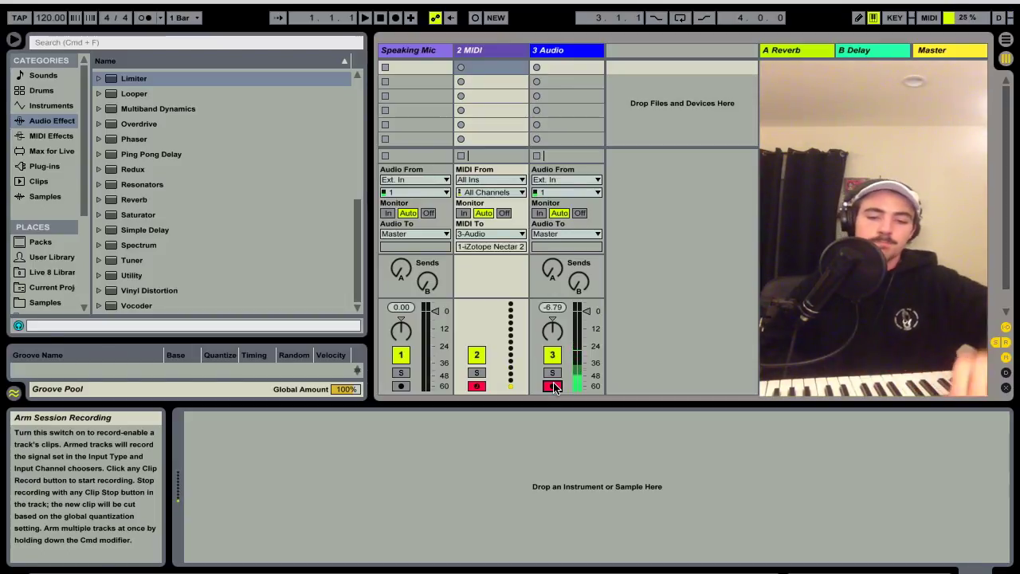
Record-arm only the Speaking Mic track, leaving 2 MIDI and 3 Audio disarmed
left_click(401, 386)
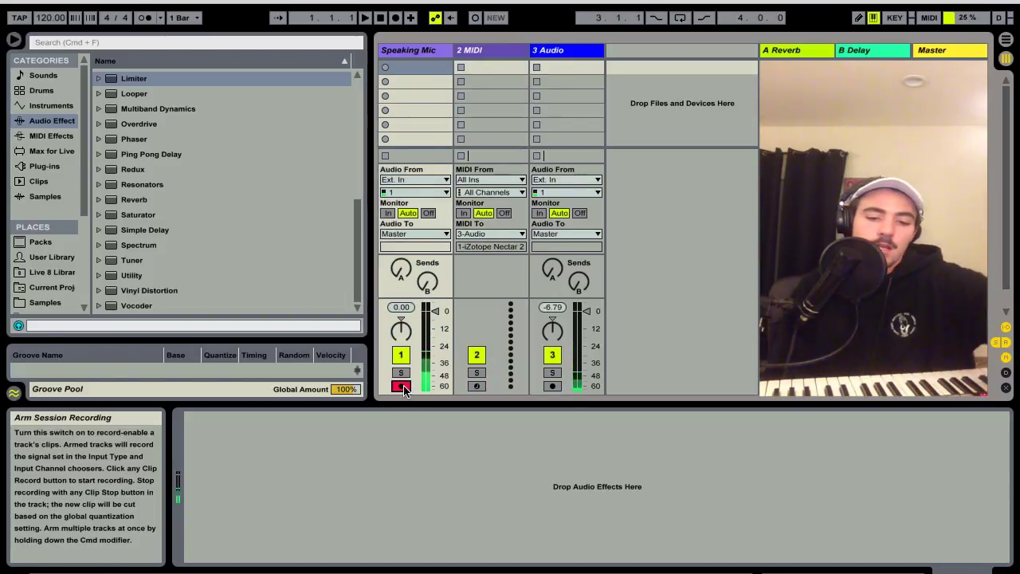